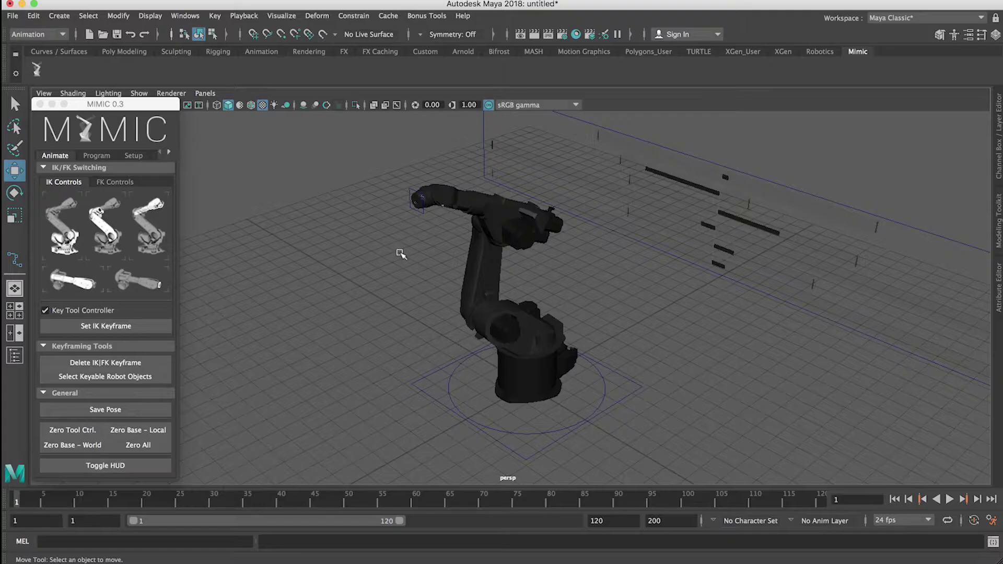
Scrub the time slider through the robot's 120-frame animation, stopping at frame 45
left_click(50, 503)
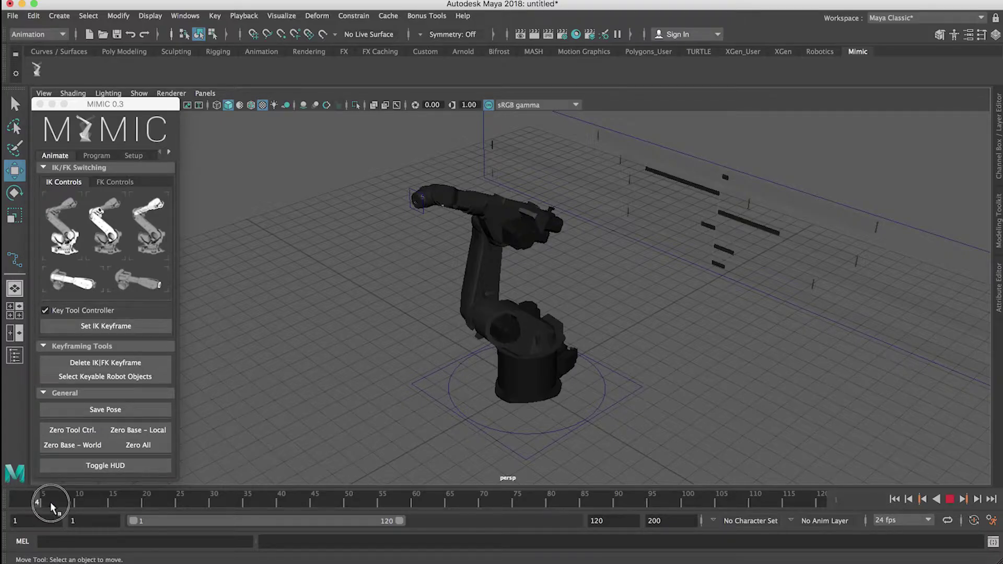
left_click_drag(51, 504, 70, 503)
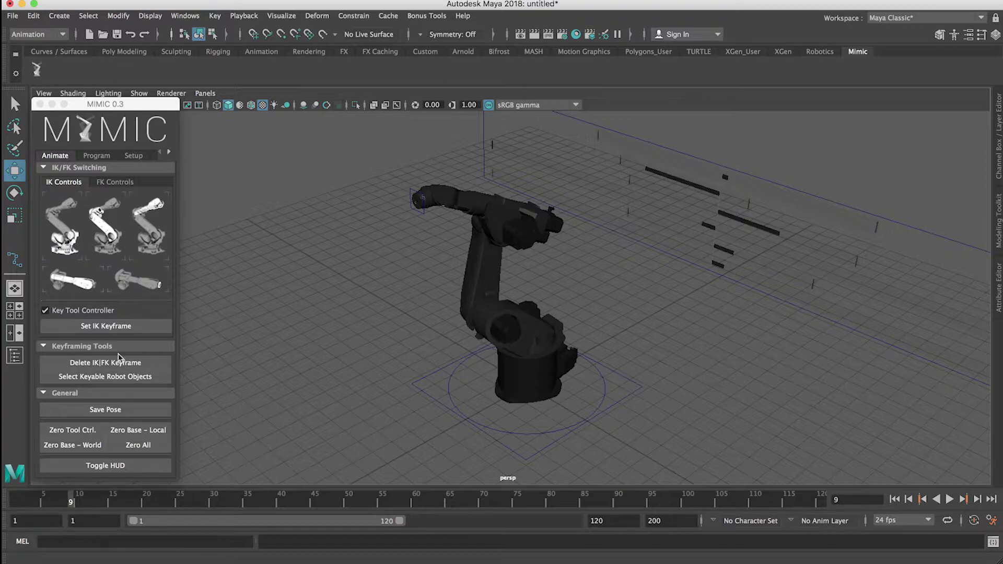
mouse_move(46, 502)
left_mouse_down()
mouse_move(816, 507)
mouse_move(742, 526)
mouse_move(256, 536)
mouse_move(37, 517)
mouse_move(311, 527)
left_mouse_up()
Select target_CTRL, set an IK keyframe at frame 1, and play back the animation
left_click(439, 215)
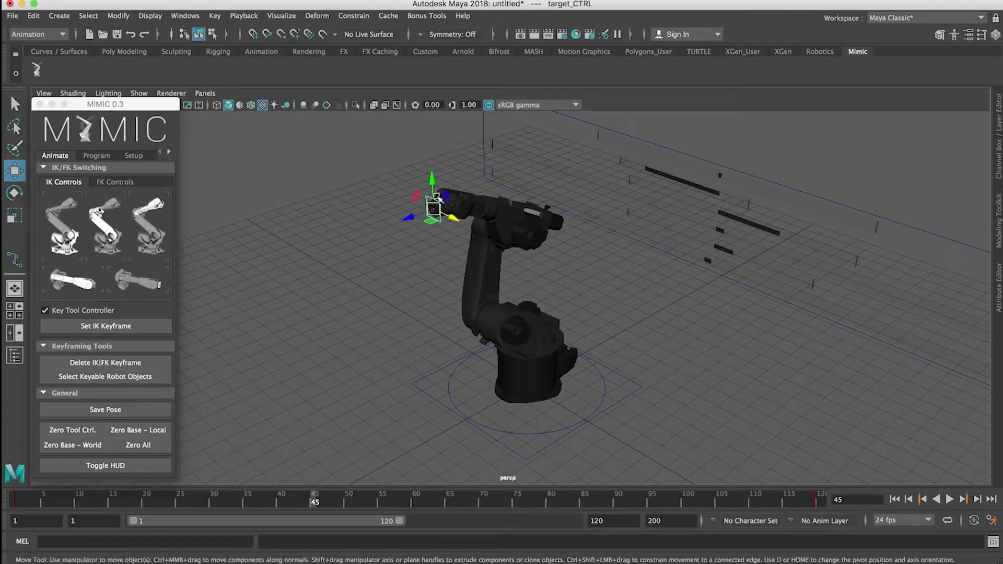
left_click_drag(38, 508, 18, 502)
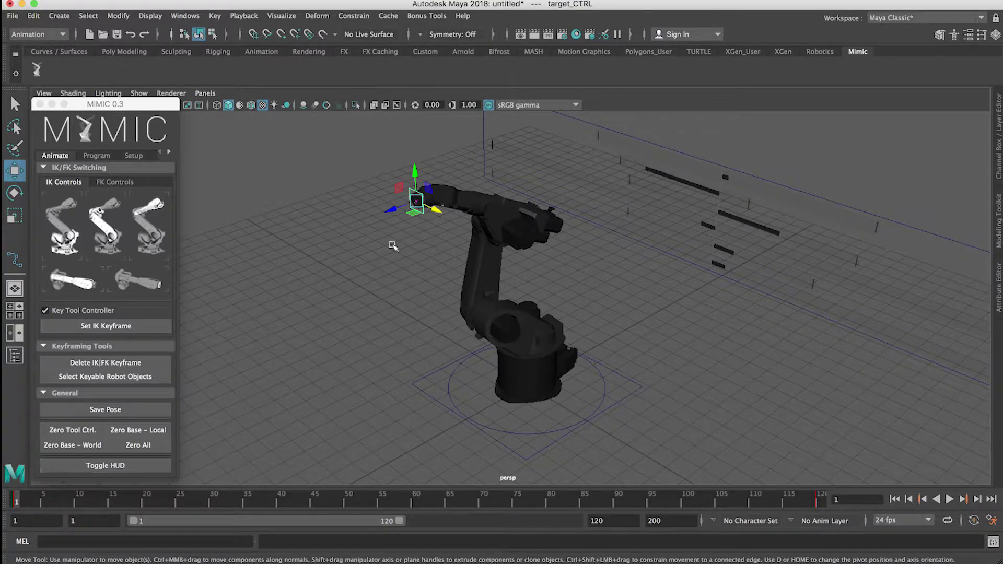
left_click(96, 331)
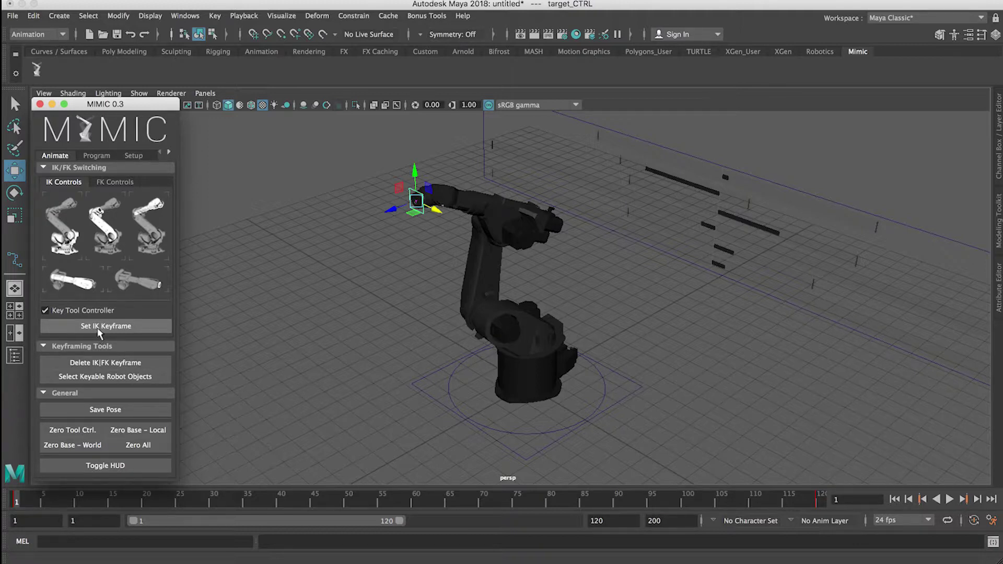
left_click(97, 329)
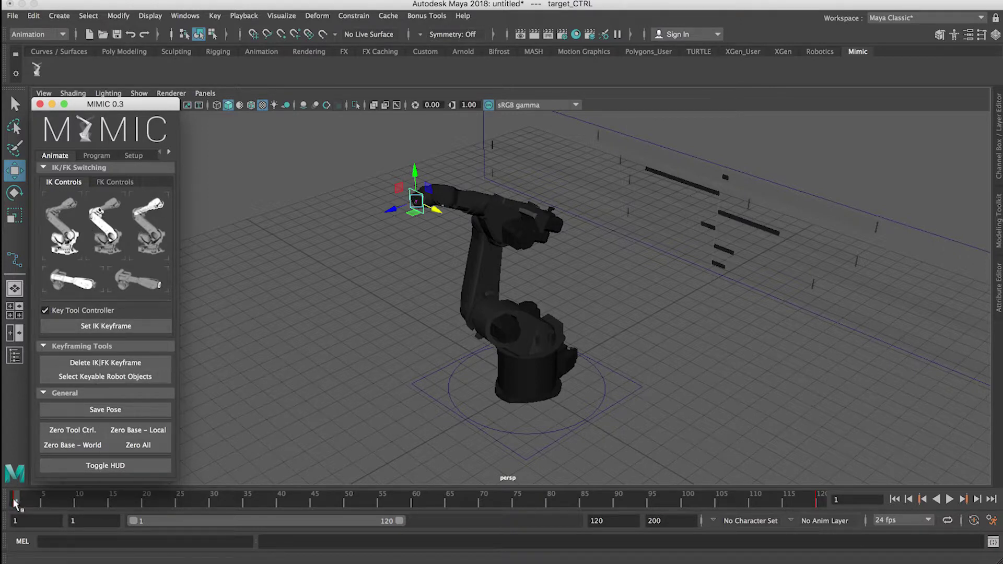
left_click(609, 494)
key("alt+v")
key("alt+v")
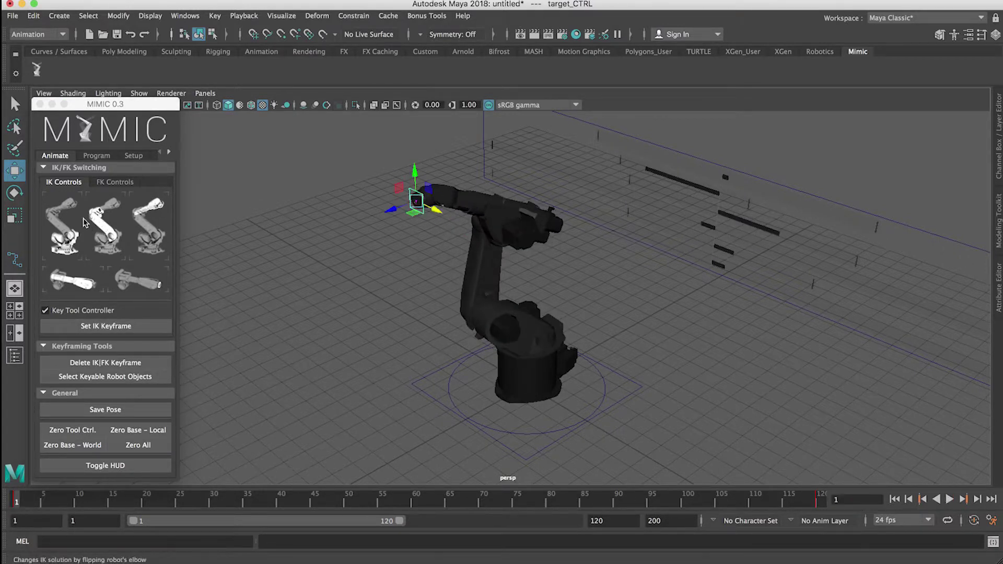
Set the MIMIC program output directory to the Desktop
left_click(93, 156)
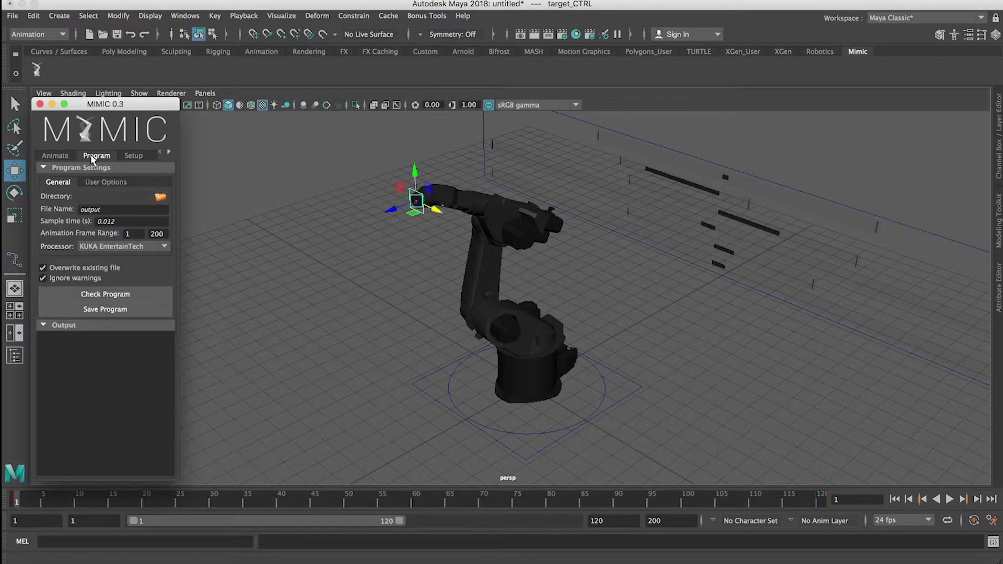
left_click(160, 198)
left_click(161, 197)
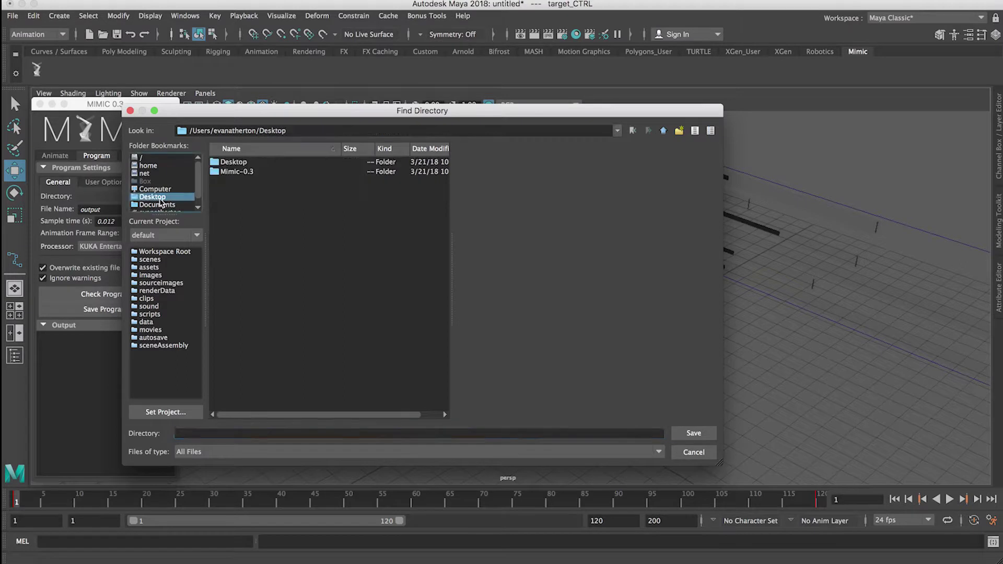
left_click(689, 433)
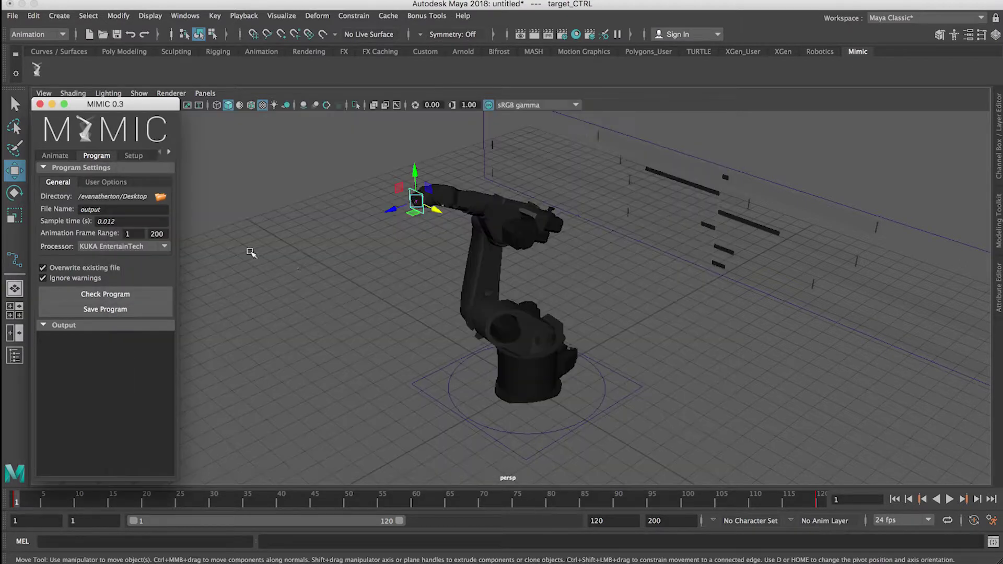
Rename the program file to myTest
double_click(131, 208)
type("myTest")
left_click(151, 234)
Set the frame range end to 120, then check and save the program
double_click(150, 234)
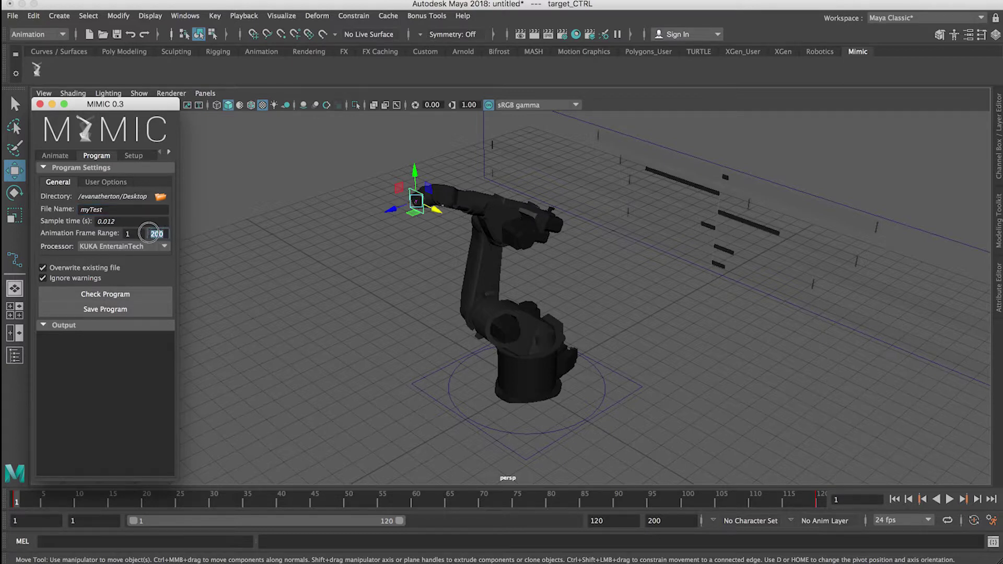
type("120")
left_click(107, 312)
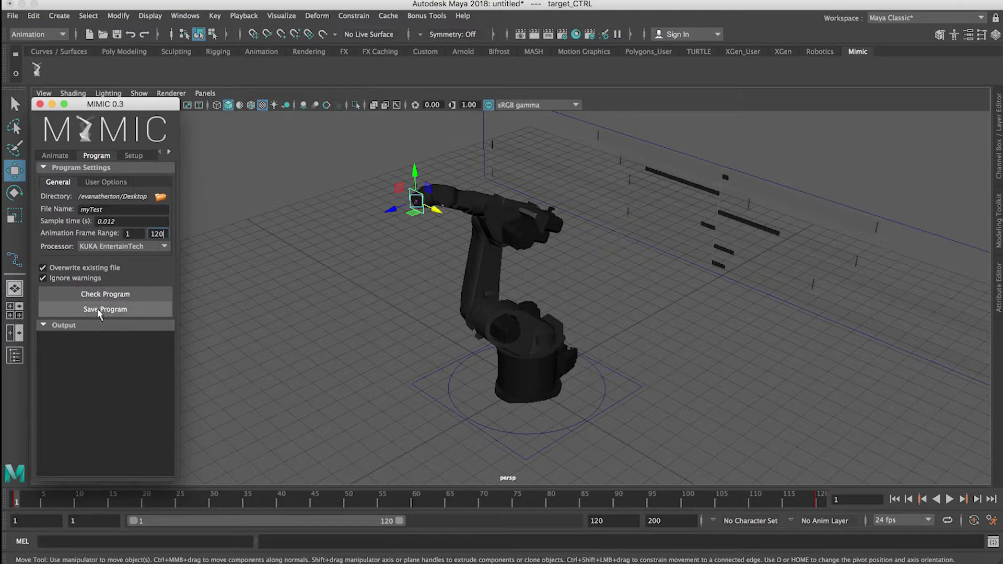
left_click(103, 301)
left_click(99, 315)
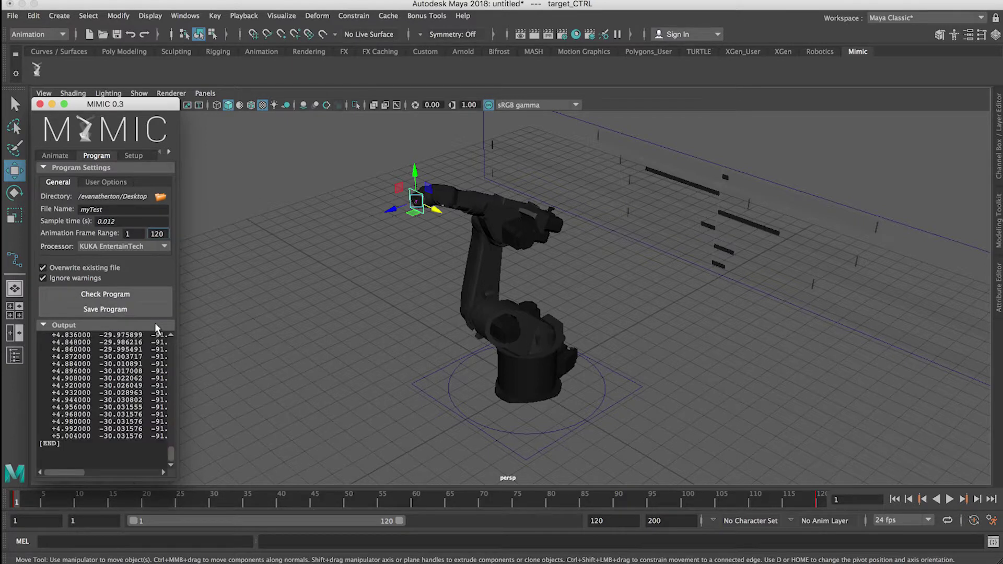
Widen the MIMIC panel and scroll the Output to review the saved file path
left_click_drag(179, 477, 462, 466)
scroll(245, 403, "up", 20)
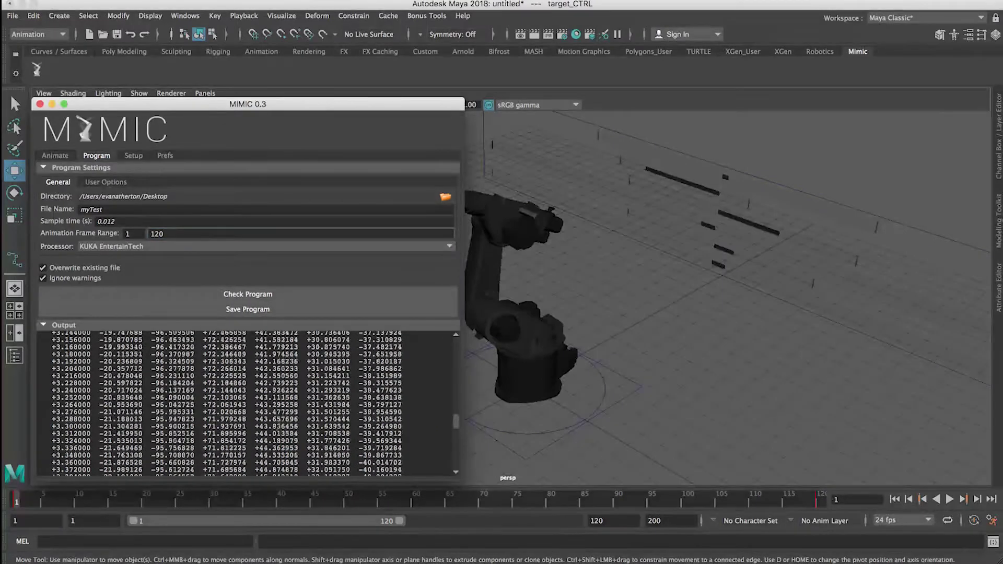
scroll(246, 403, "up", 17)
left_click_drag(452, 392, 456, 332)
left_click_drag(230, 337, 144, 339)
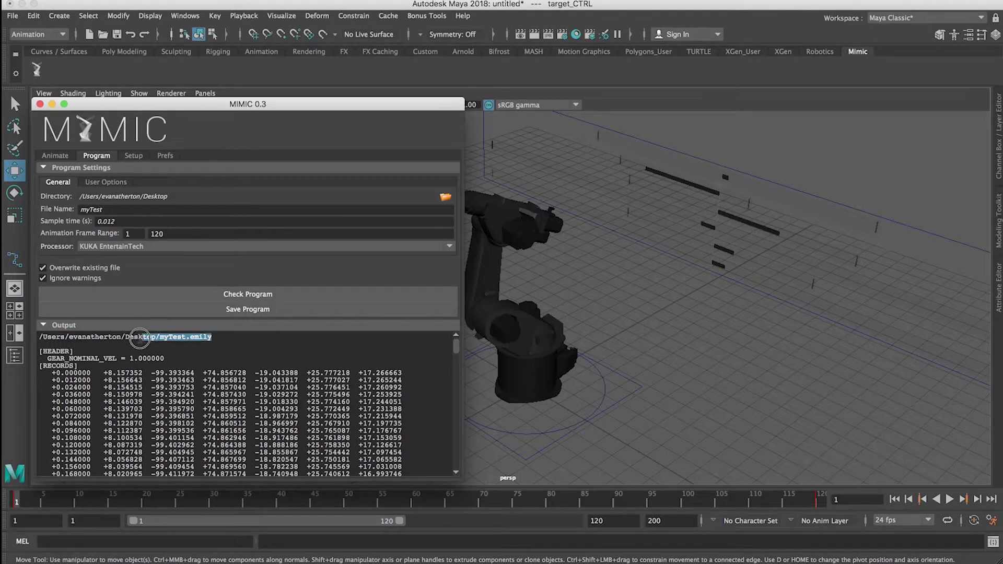
left_click_drag(39, 337, 235, 337)
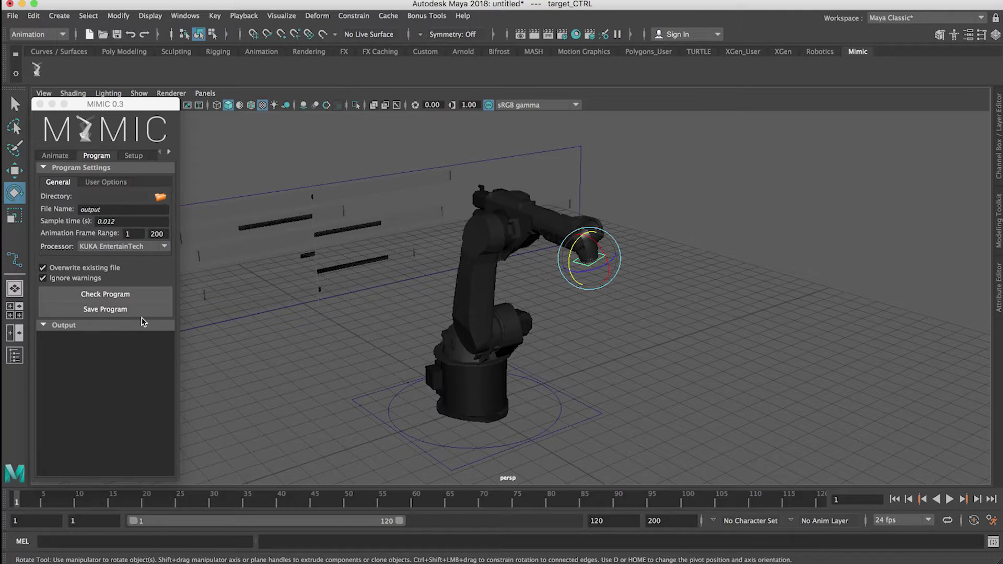
Attempt Save Program without IK/FK keyframes, producing the 'No program written' warning
left_click(122, 310)
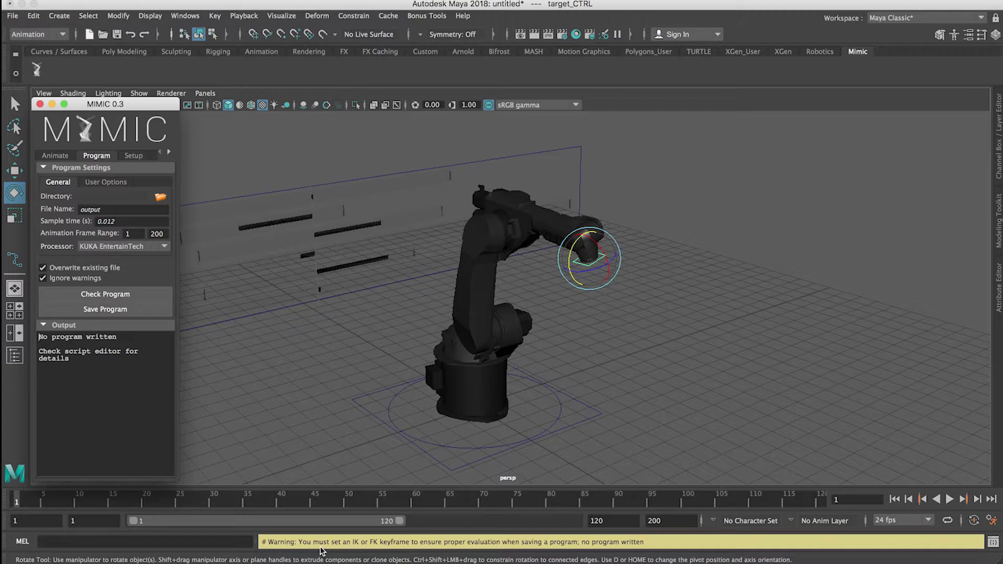
left_click(35, 514)
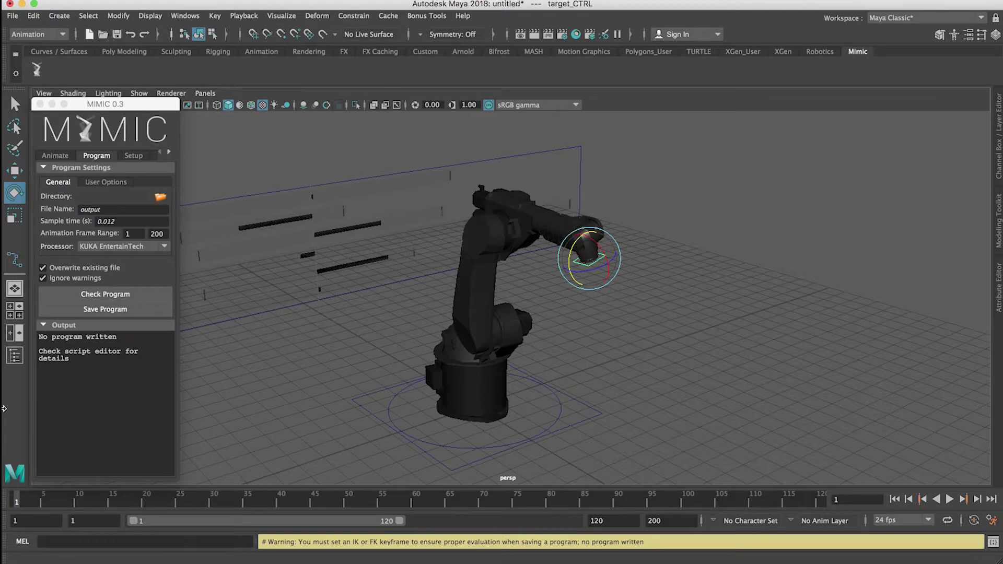
Save the program again and review the timed motion values in the Output
left_click(55, 155)
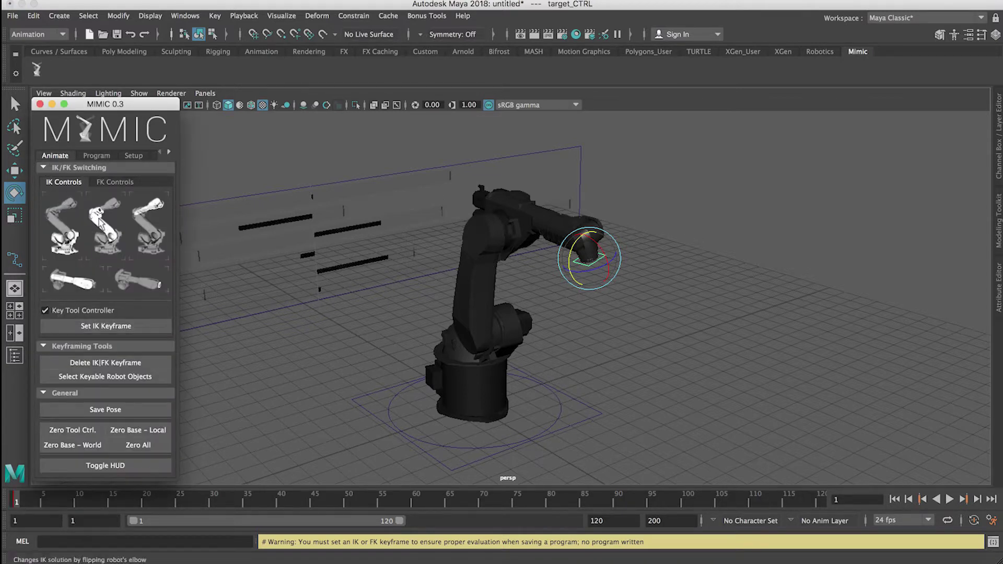
left_click(96, 155)
left_click(95, 309)
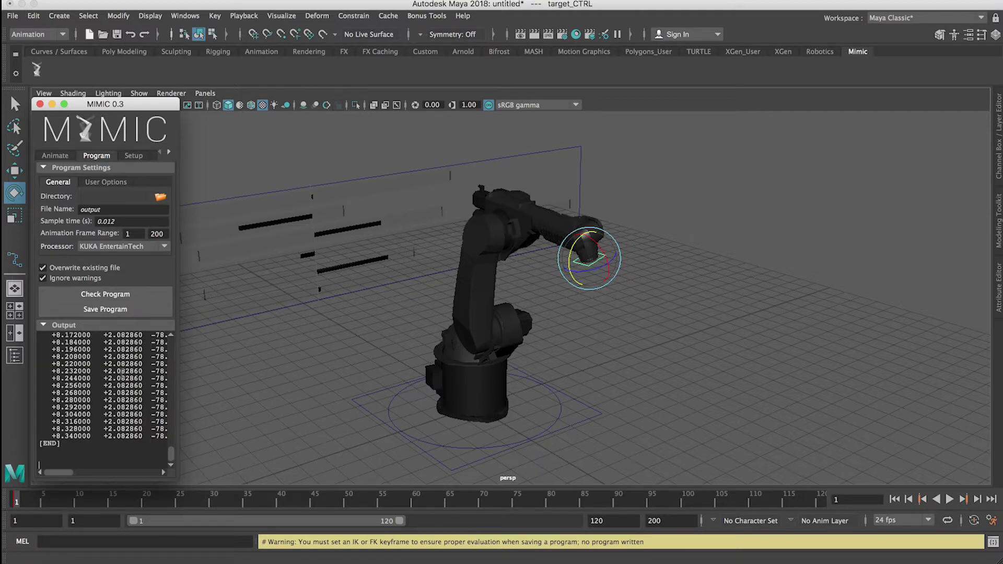
scroll(119, 372, "up", 15)
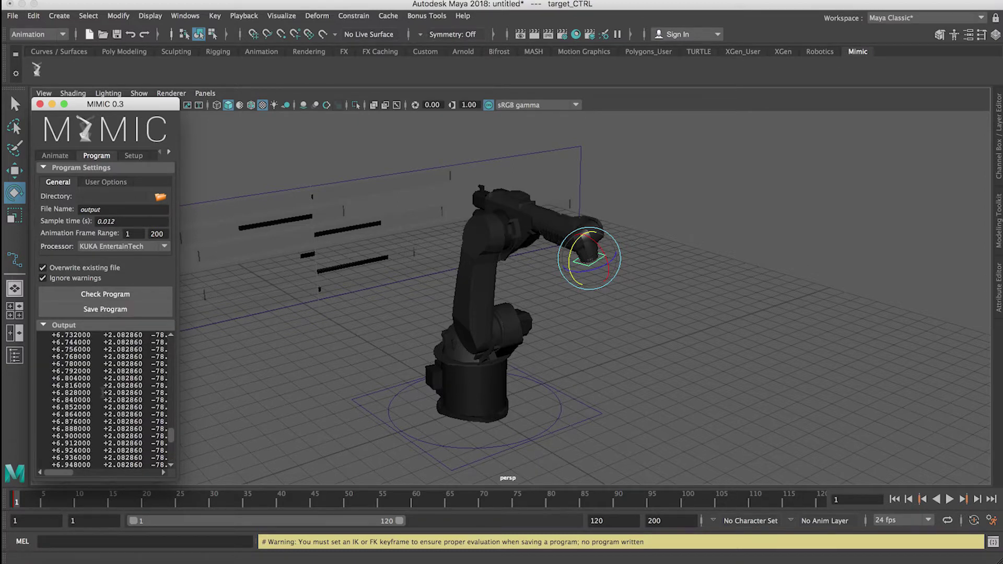
scroll(103, 389, "up", 10)
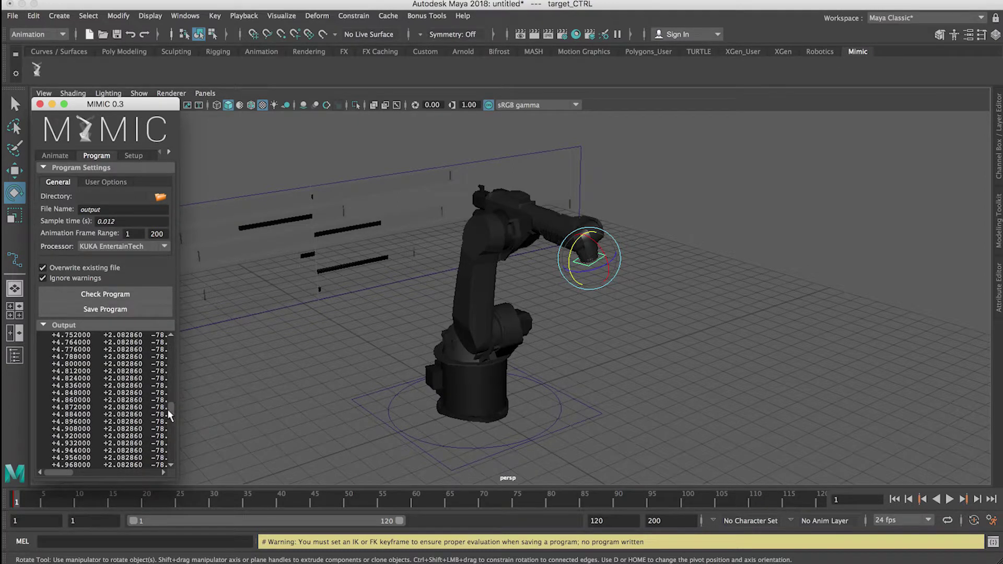
left_click_drag(162, 398, 159, 342)
left_click(591, 276)
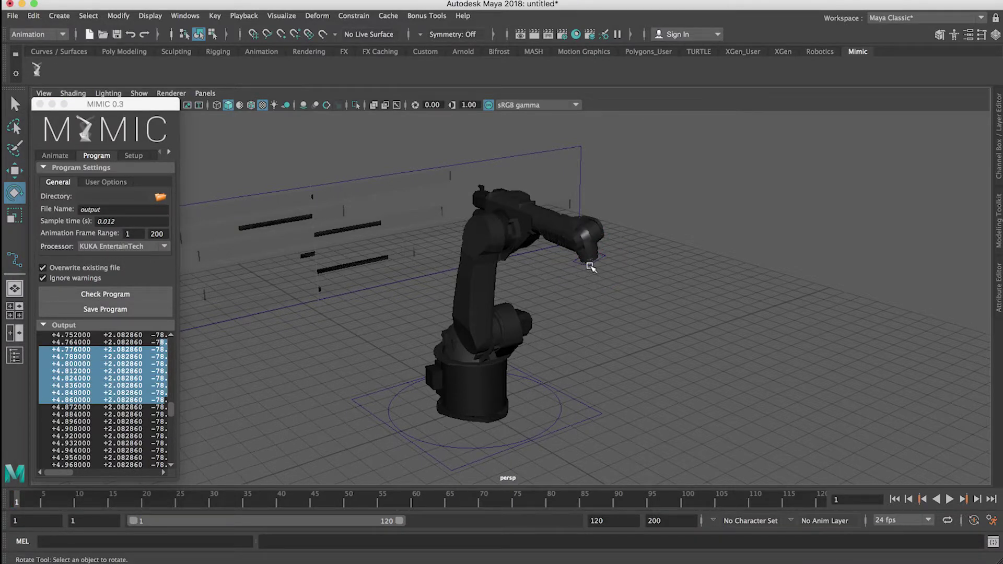
At frame 10, rotate target_CTRL to turn the arm's wrist into a new pose
left_click(591, 267)
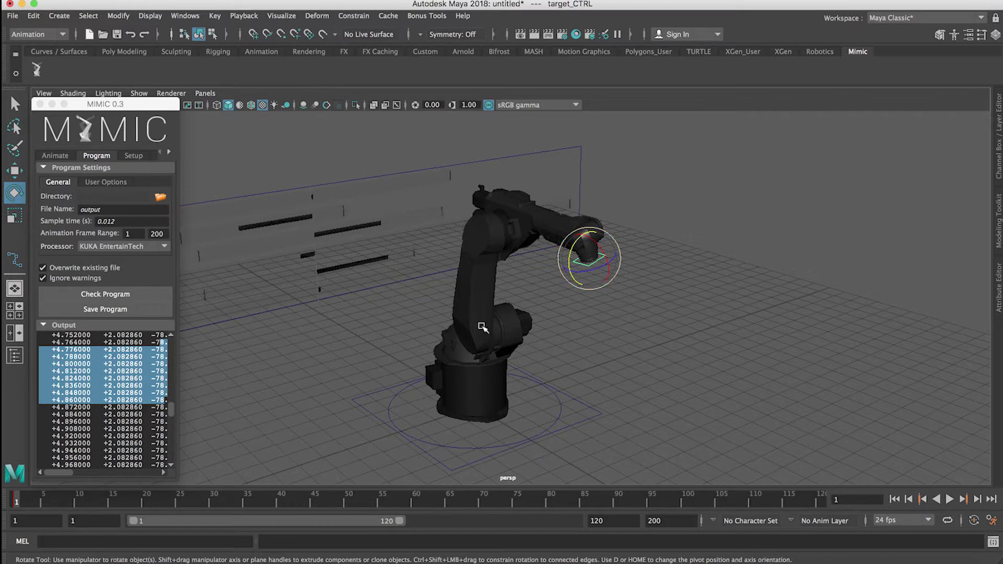
left_click(79, 498)
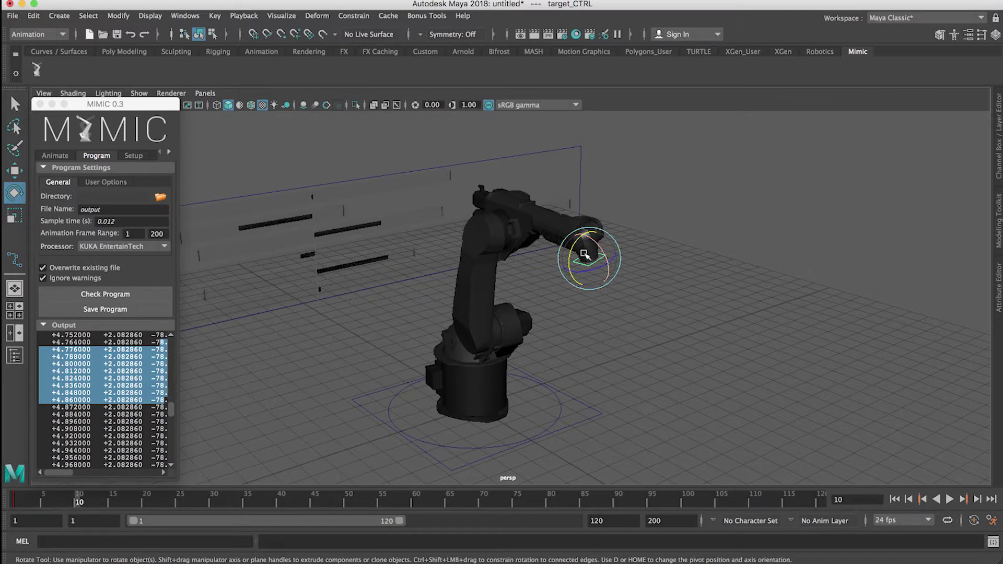
left_click_drag(584, 254, 554, 281)
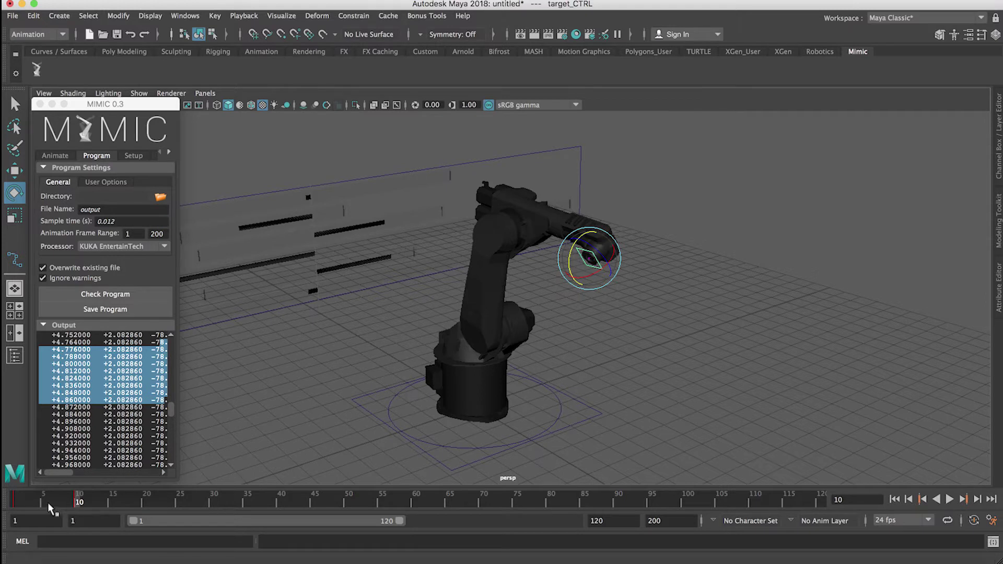
Set the frame range end to 10 and run Check Program
left_click(69, 494)
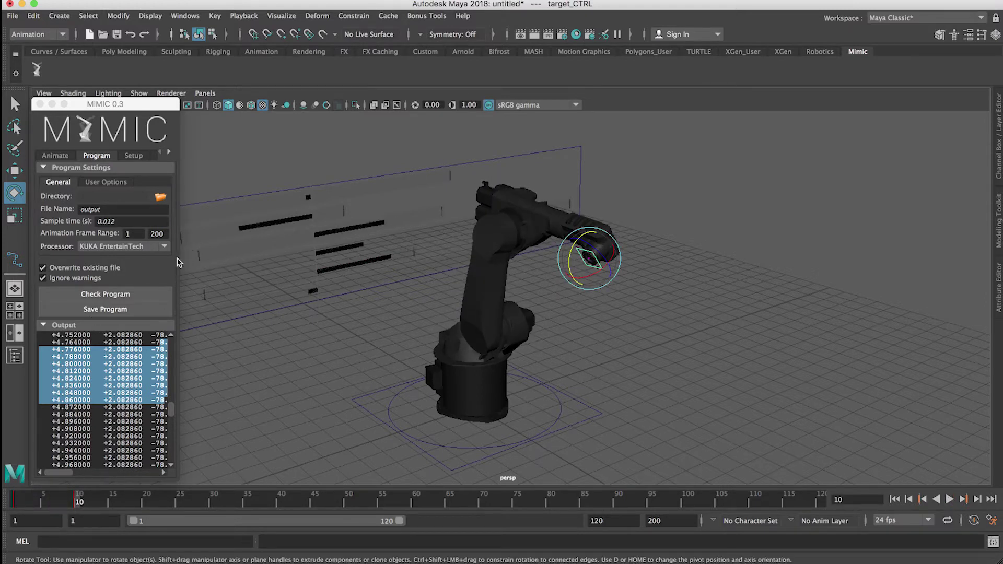
left_click(156, 234)
double_click(156, 234)
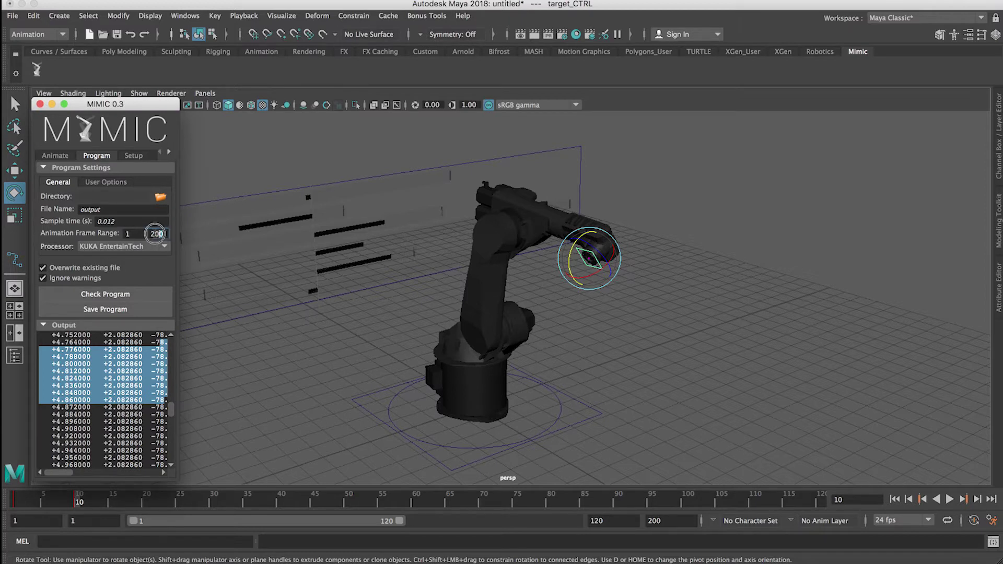
key("Return")
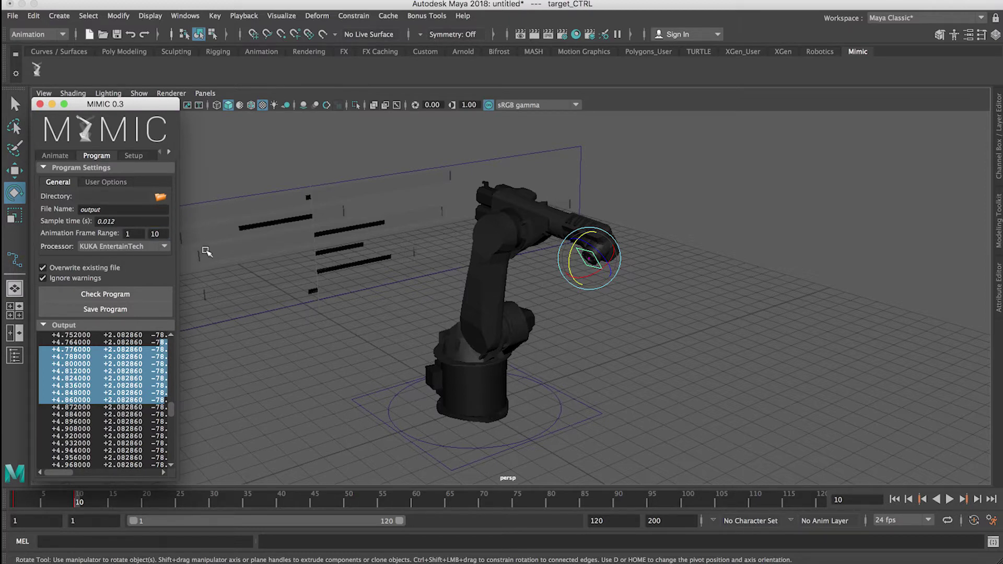
left_click(74, 291)
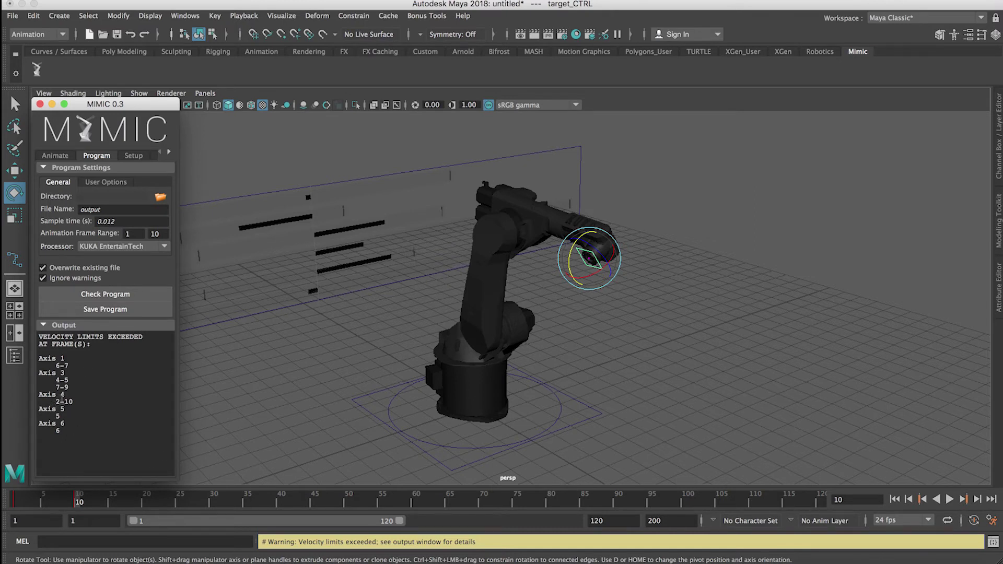
Highlight the velocity-limit entries for axes 1, 3 and 4 in the Output
left_click_drag(55, 402, 78, 402)
left_click_drag(44, 389, 43, 369)
left_click(75, 377)
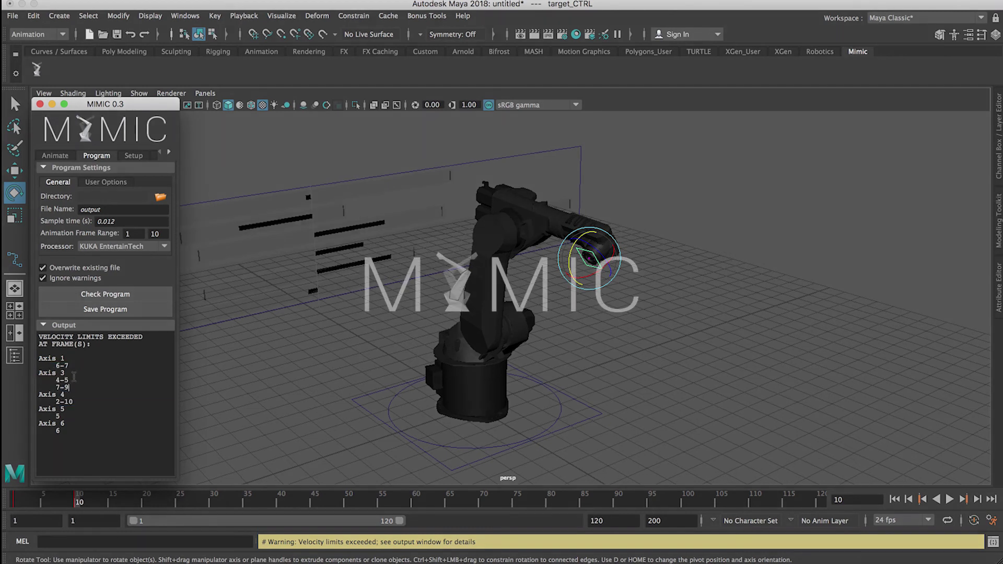